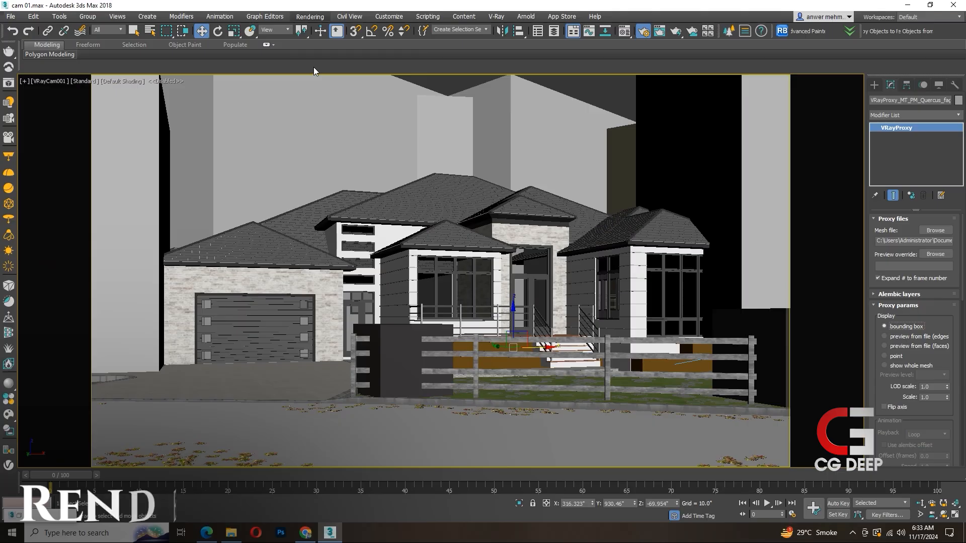
Step: Open the render setup and examine the output size, frame buffer and global switches settings
{"action": "key", "text": "F10"}
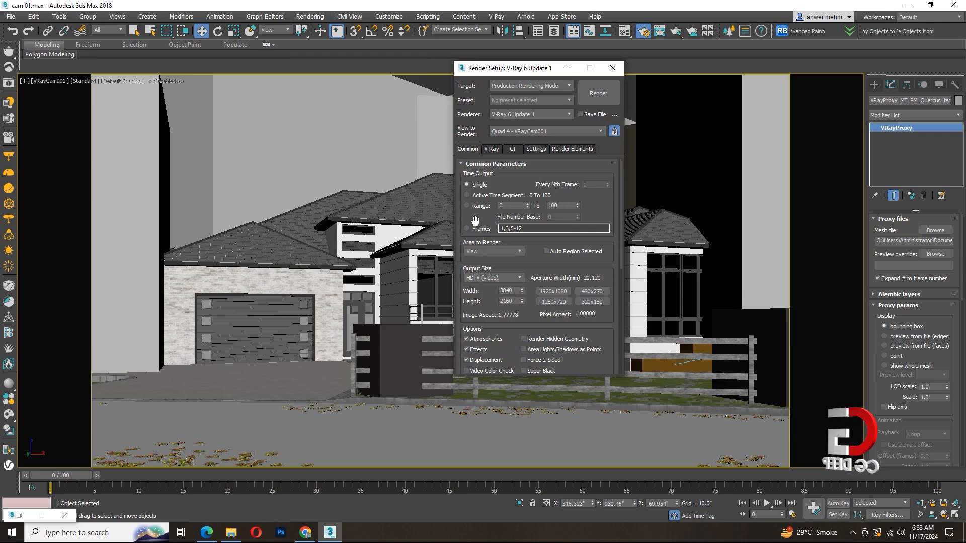
{"action": "scroll", "coordinate": [474, 220], "scroll_direction": "down", "scroll_amount": 5}
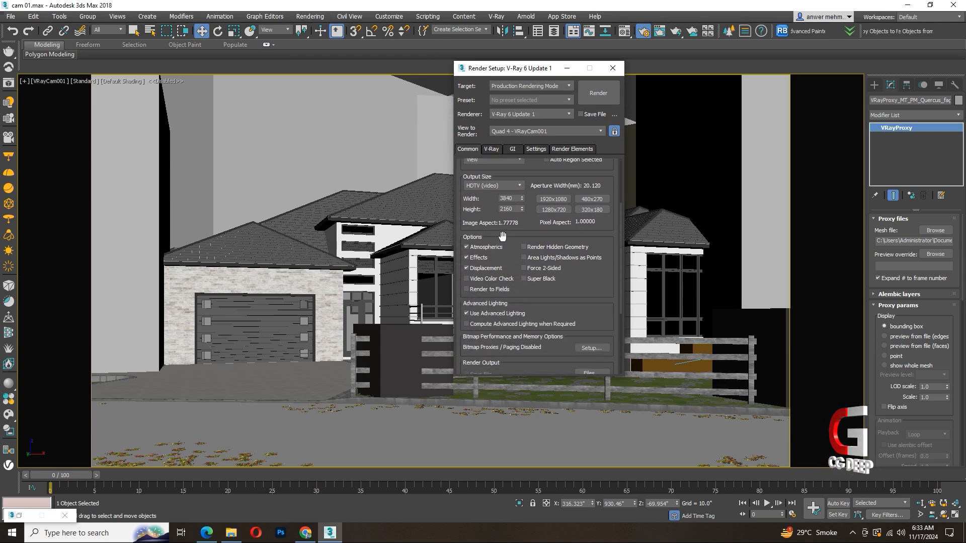
{"action": "scroll", "coordinate": [502, 235], "scroll_direction": "down", "scroll_amount": 3}
{"action": "left_click", "coordinate": [492, 150]}
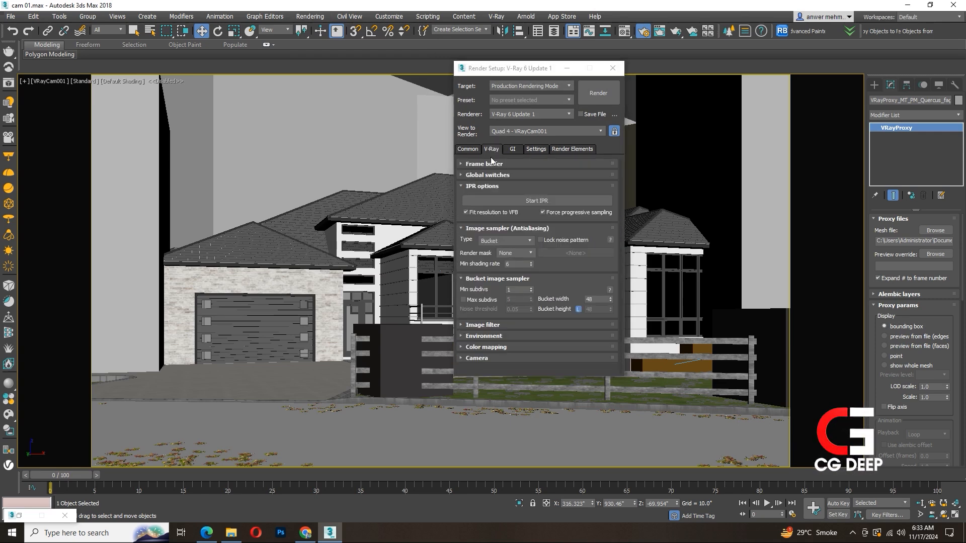
{"action": "left_click", "coordinate": [489, 175]}
{"action": "left_click", "coordinate": [486, 189]}
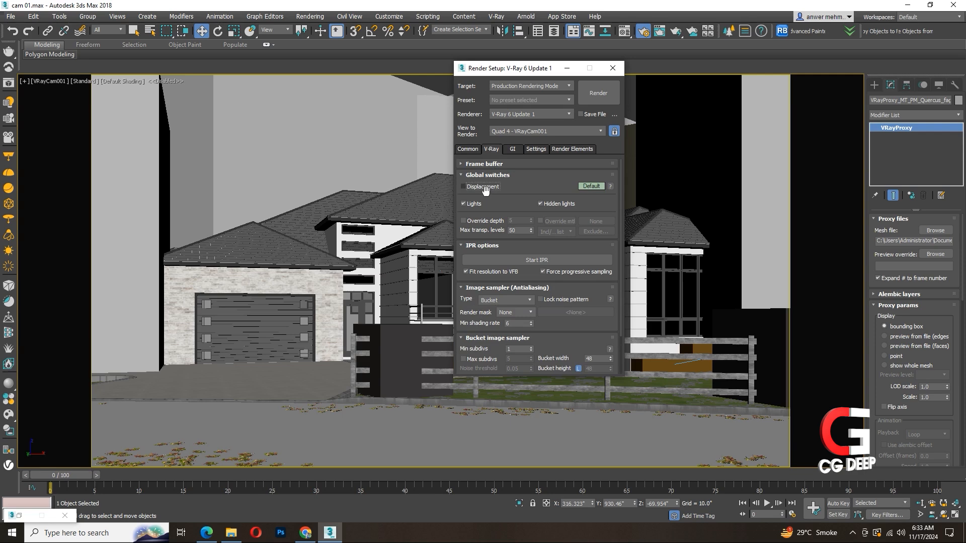
{"action": "left_click", "coordinate": [483, 164]}
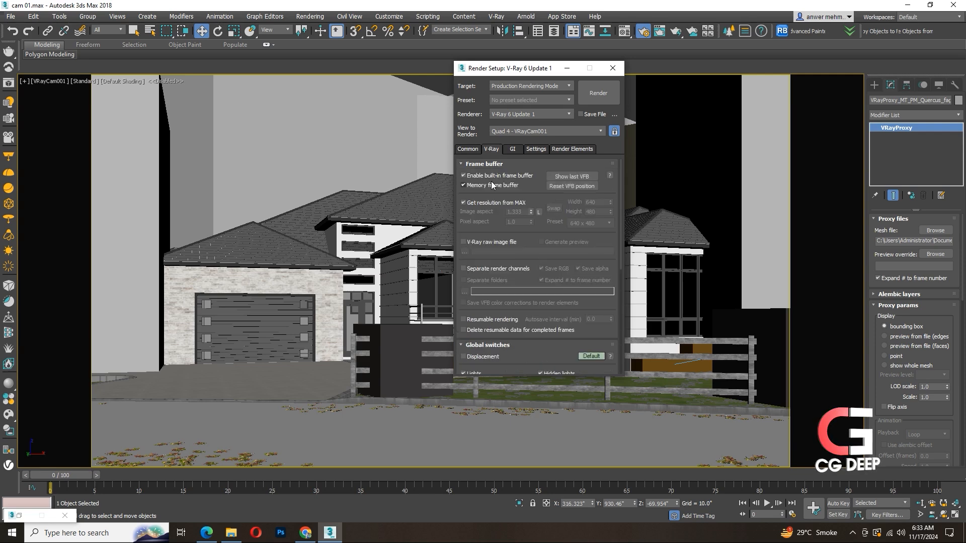
{"action": "scroll", "coordinate": [488, 216], "scroll_direction": "down", "scroll_amount": 5}
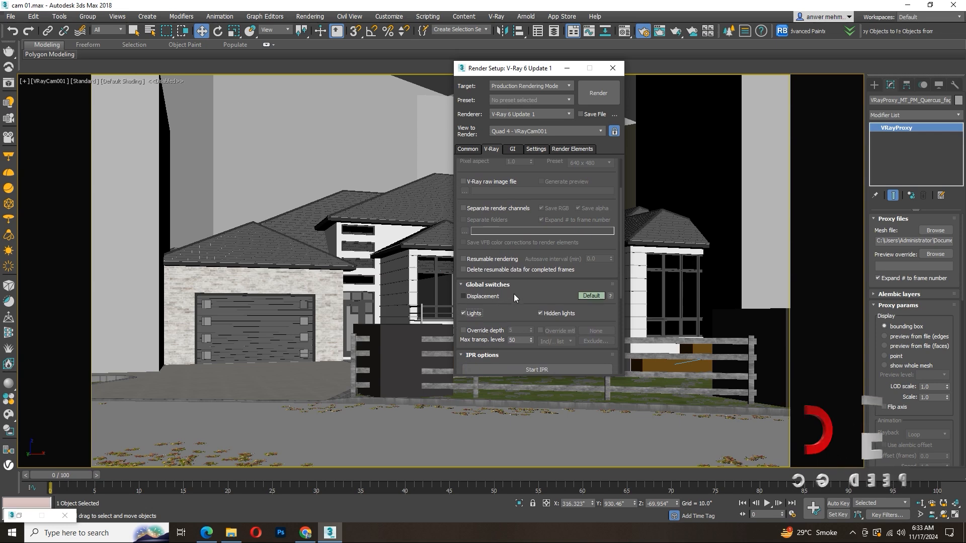
{"action": "left_click_drag", "start_coordinate": [516, 299], "coordinate": [520, 145]}
Step: Choose the Bucket image sampler, enable max subdivs at 6, and set the noise threshold to 0.005
{"action": "left_click", "coordinate": [498, 253]}
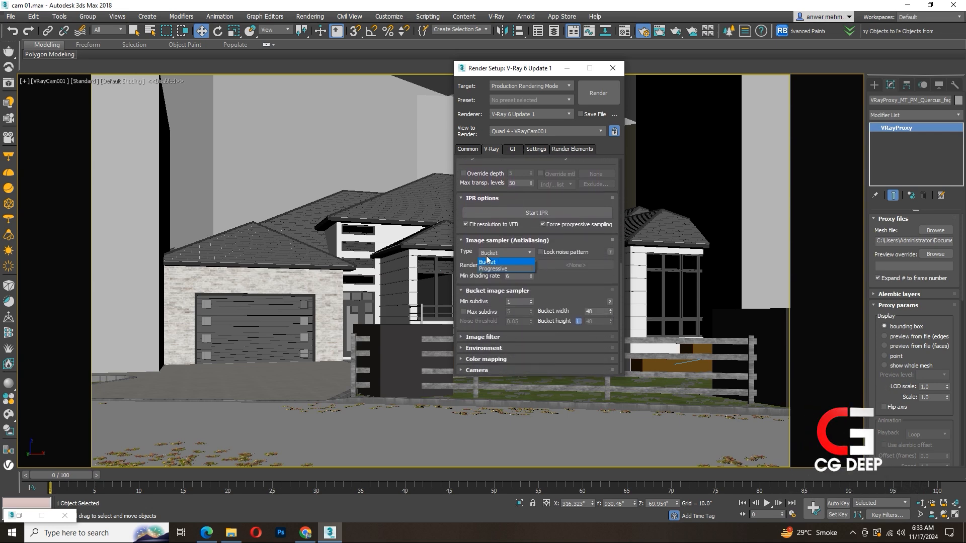
{"action": "left_click", "coordinate": [494, 261]}
{"action": "left_click", "coordinate": [475, 313]}
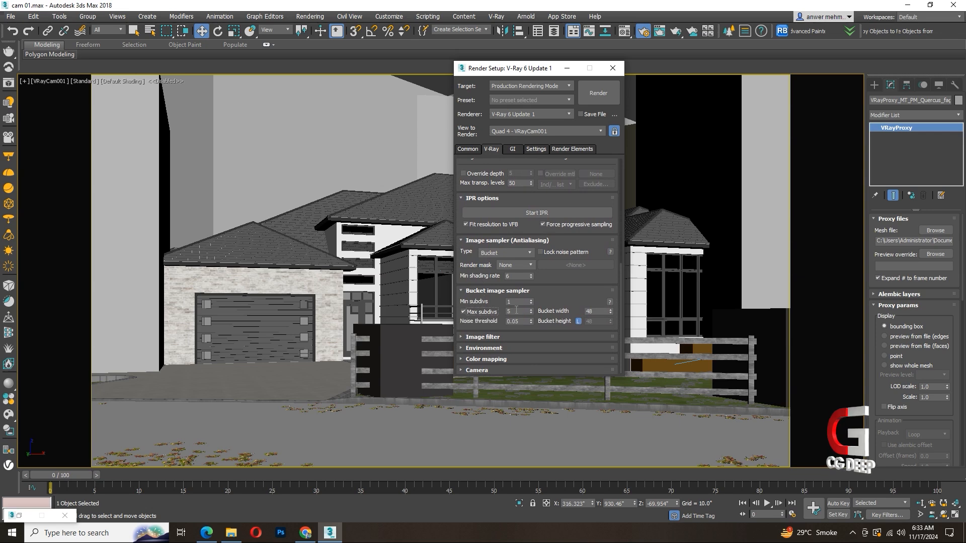
{"action": "type", "text": "6"}
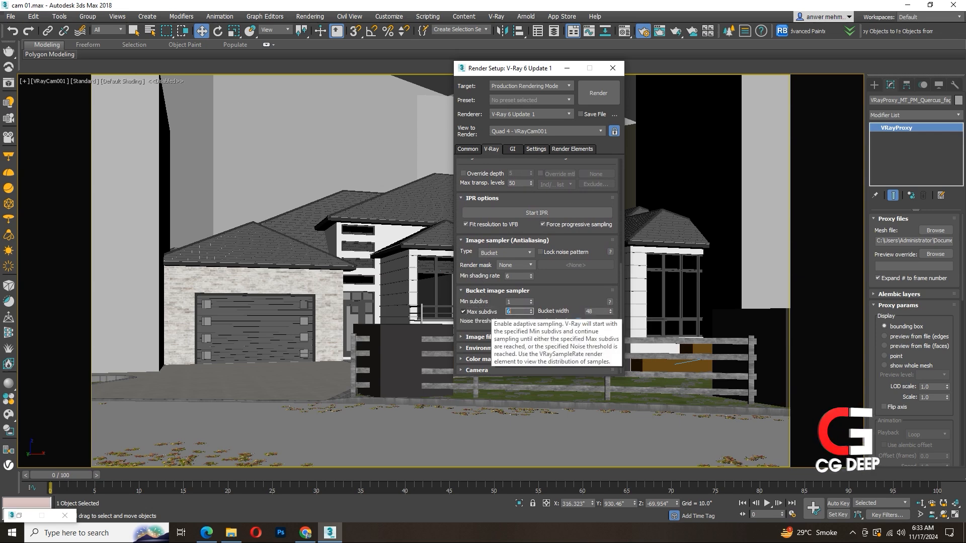
{"action": "key", "text": "Return"}
{"action": "left_click", "coordinate": [515, 320]}
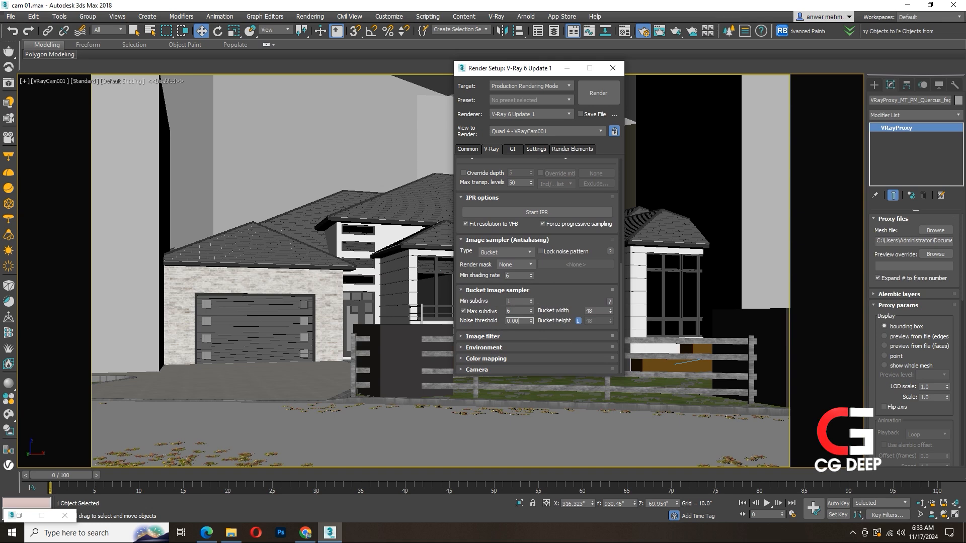
{"action": "type", "text": "0.005"}
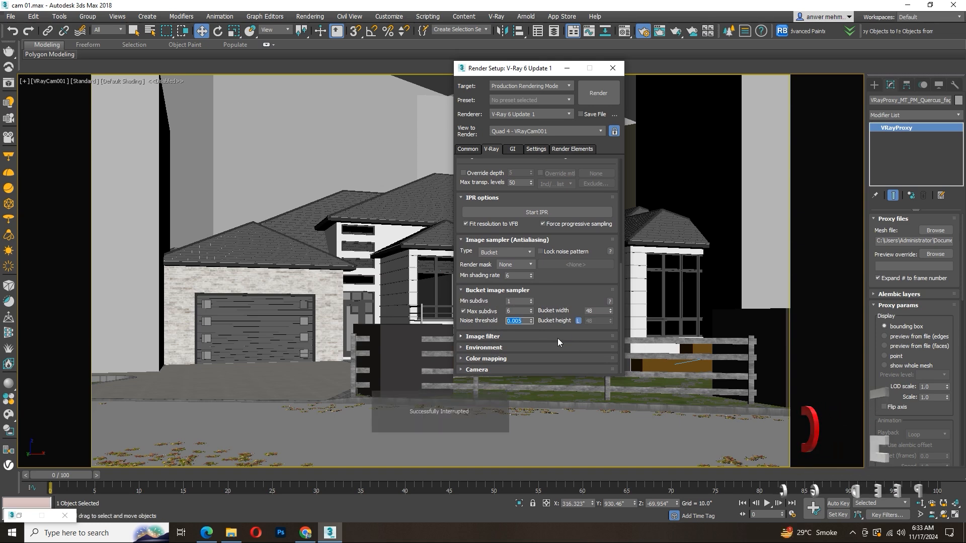
Step: Examine the image filter, environment and color mapping settings, plus the GI engines and light cache subdivs and retrace
{"action": "left_click", "coordinate": [491, 337]}
{"action": "scroll", "coordinate": [500, 303], "scroll_direction": "down", "scroll_amount": 1}
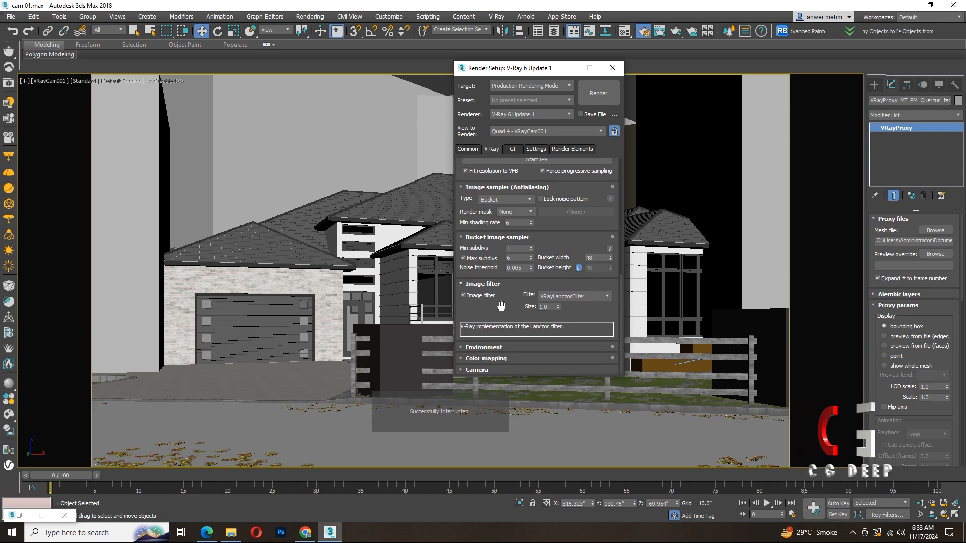
{"action": "left_click", "coordinate": [497, 347]}
{"action": "left_click", "coordinate": [494, 359]}
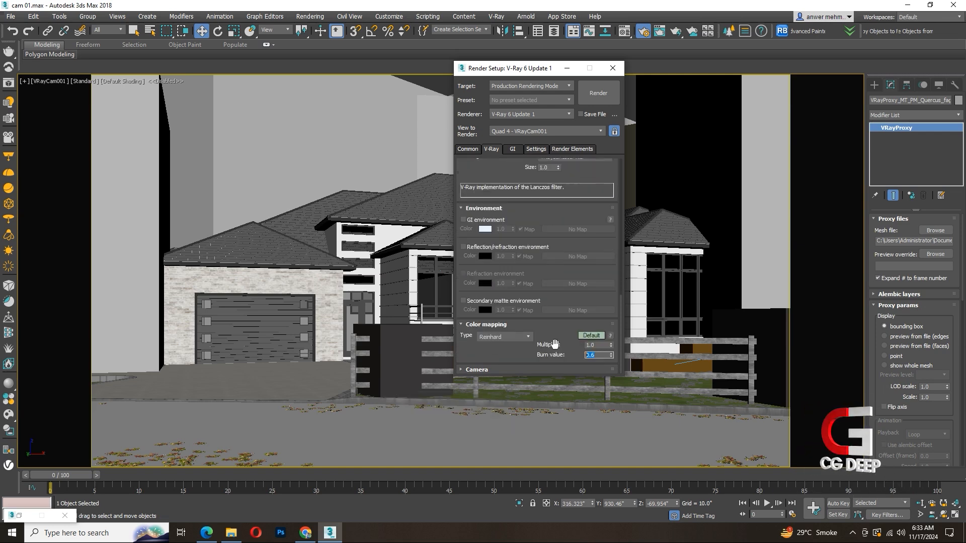
{"action": "left_click", "coordinate": [512, 150]}
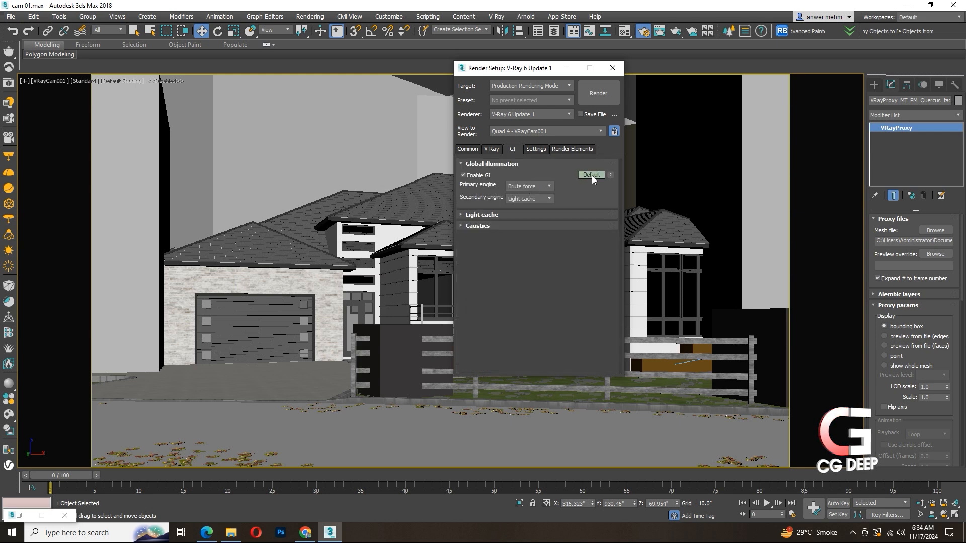
{"action": "left_click", "coordinate": [491, 216]}
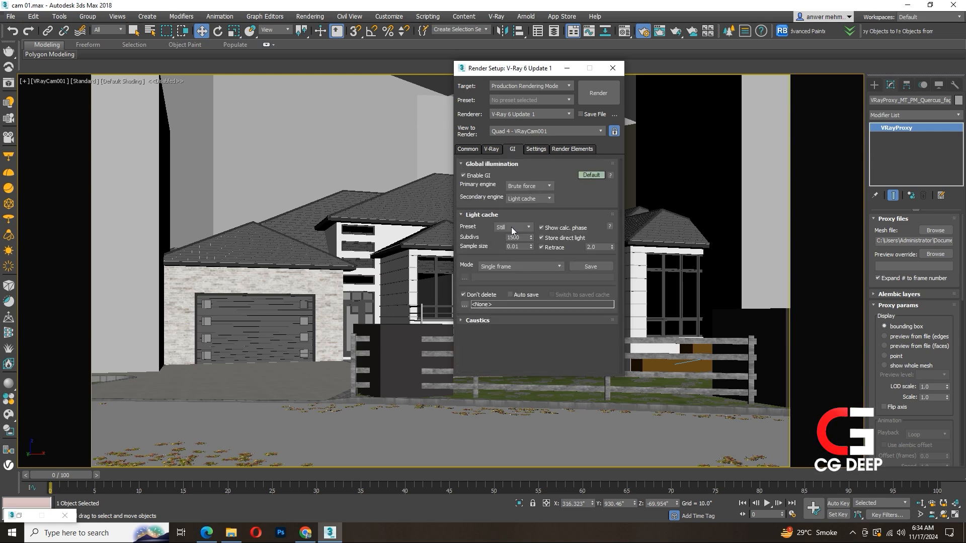
{"action": "double_click", "coordinate": [508, 237]}
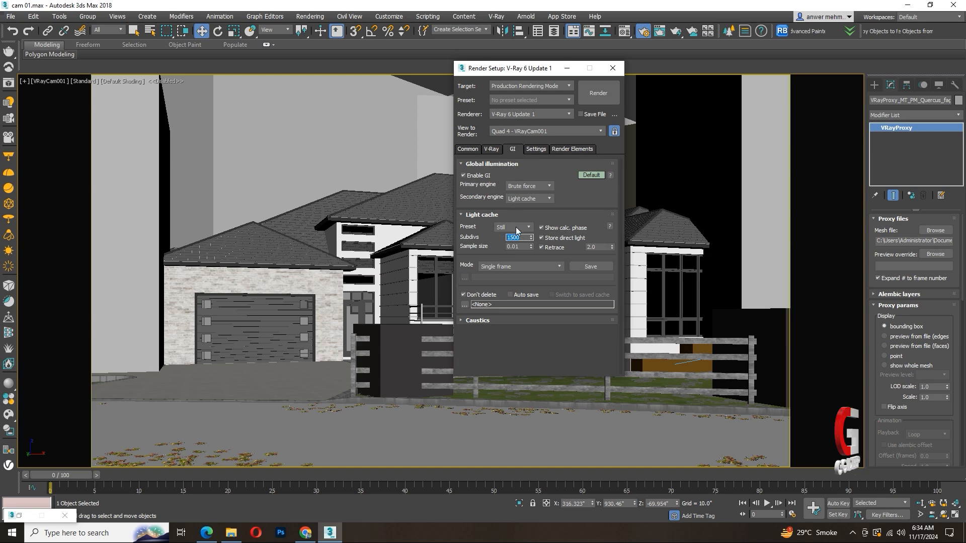
{"action": "left_click", "coordinate": [514, 236]}
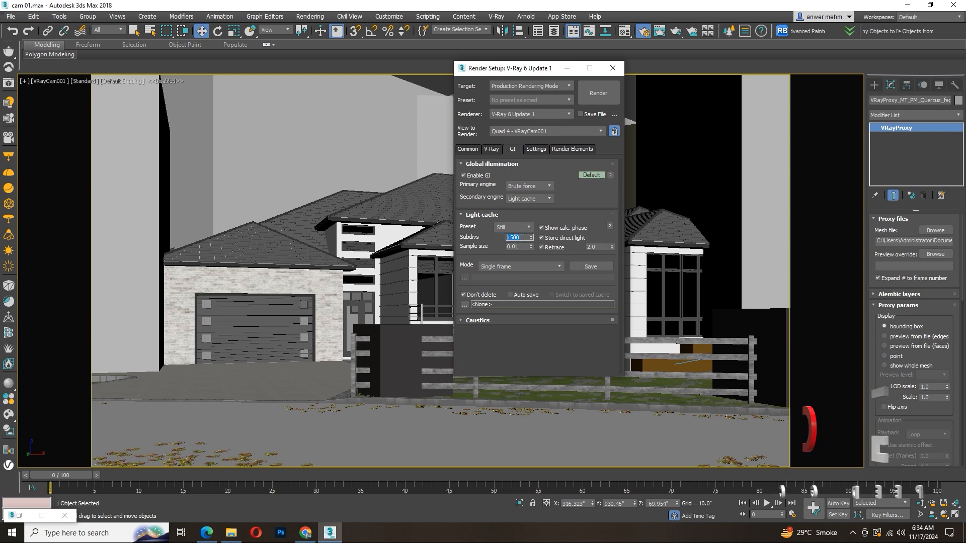
{"action": "double_click", "coordinate": [603, 247]}
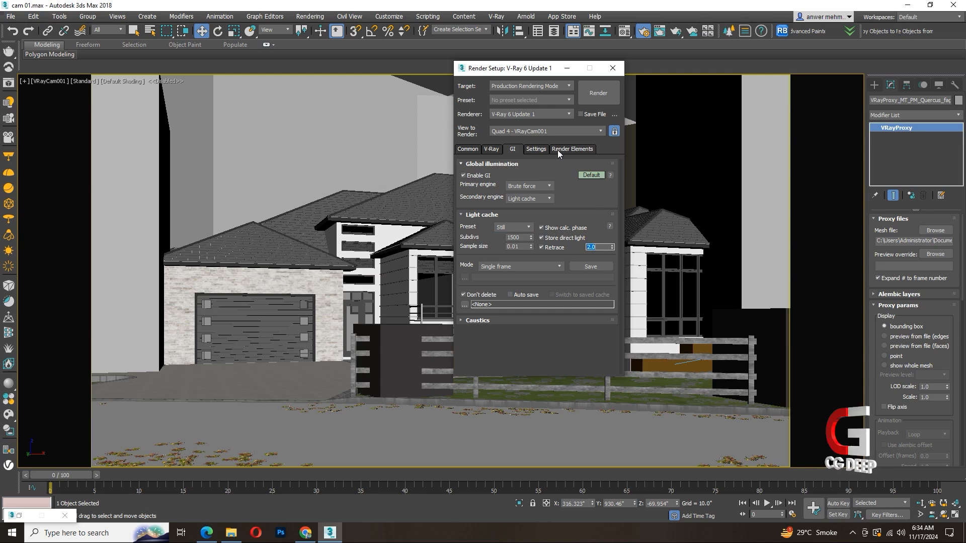
Step: Set the V-Ray system's render sequence to Top->Bottom
{"action": "left_click", "coordinate": [537, 149]}
{"action": "left_click", "coordinate": [516, 233]}
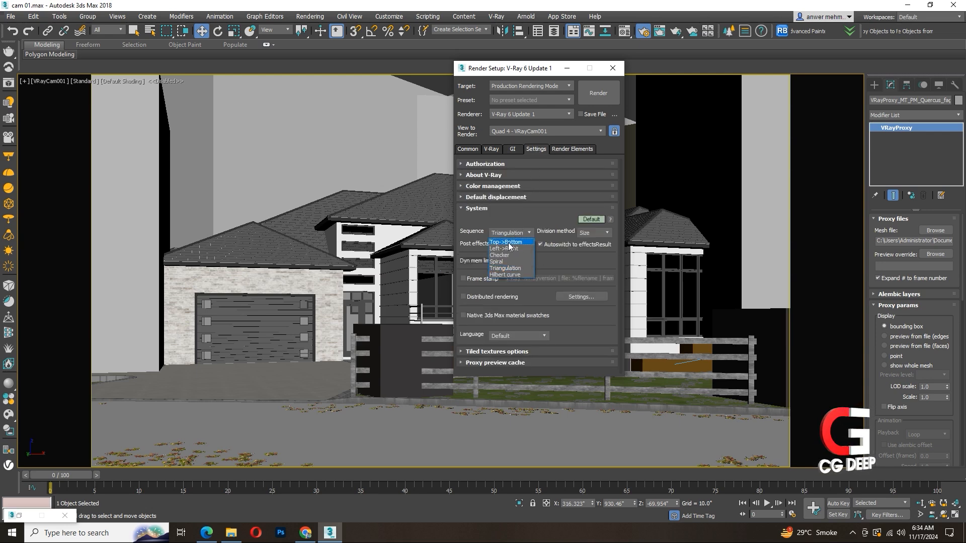
{"action": "left_click", "coordinate": [509, 243]}
Step: Review the render elements and common output parameters, and move the render setup window off the middle of the house view
{"action": "left_click", "coordinate": [568, 150]}
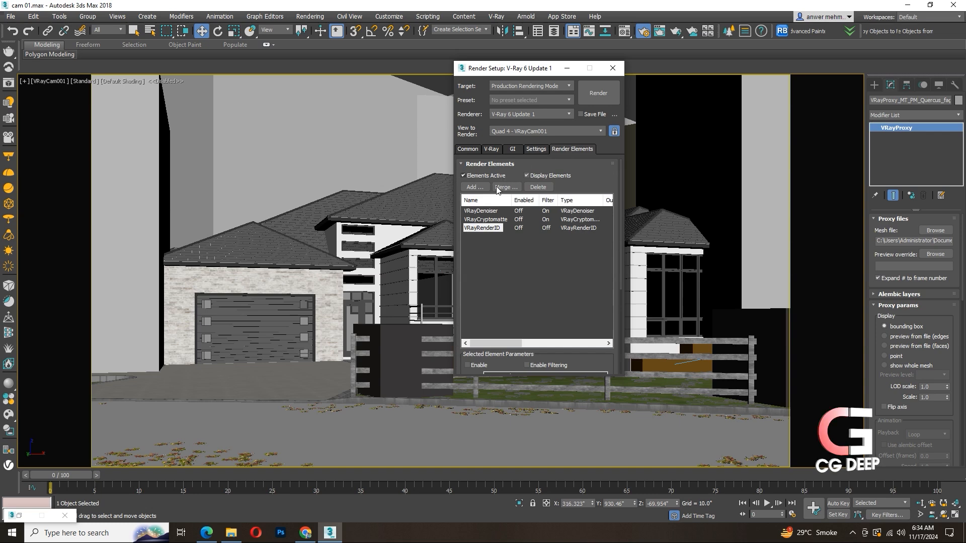
{"action": "left_click", "coordinate": [486, 219]}
{"action": "left_click", "coordinate": [482, 211]}
{"action": "left_click", "coordinate": [468, 150]}
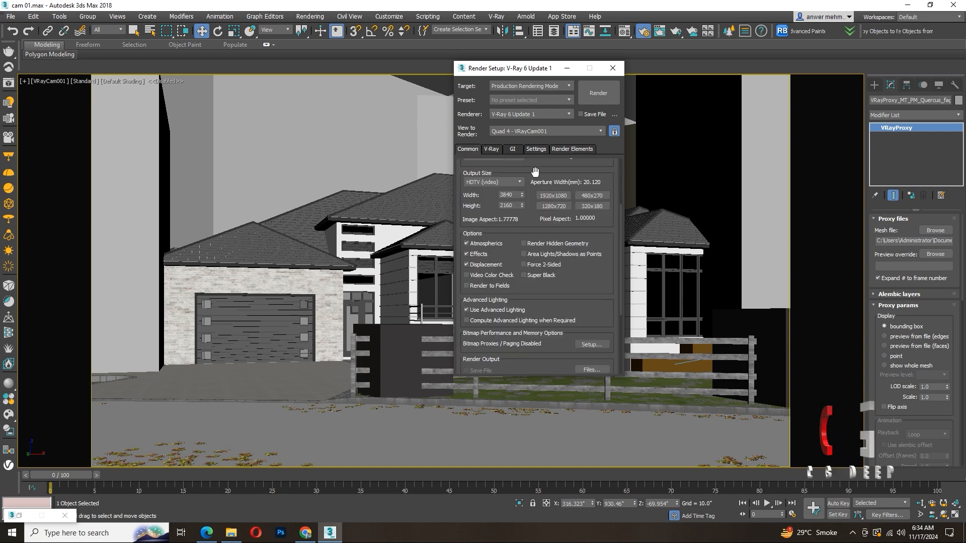
{"action": "scroll", "coordinate": [535, 172], "scroll_direction": "up", "scroll_amount": 5}
{"action": "left_click_drag", "start_coordinate": [515, 69], "coordinate": [641, 113]}
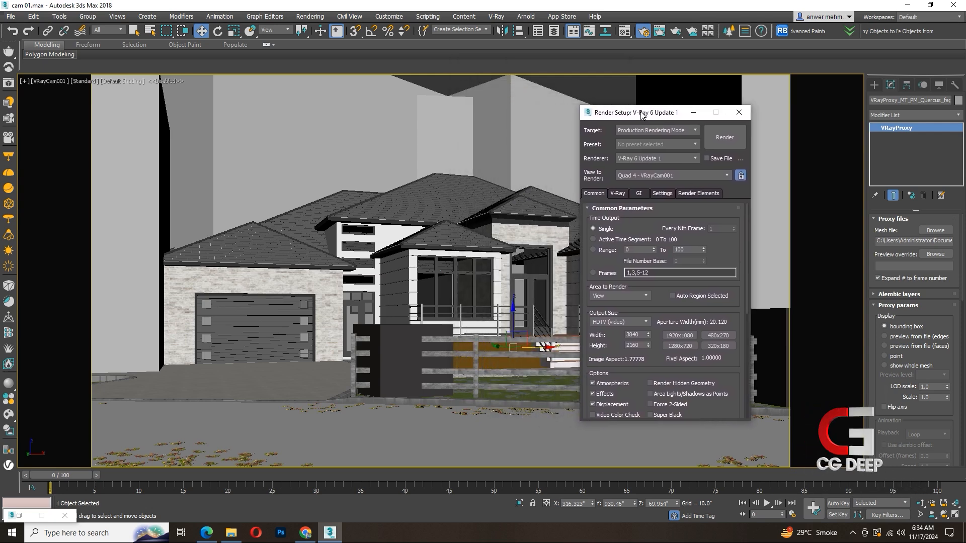
Step: Restore the two-viewport layout and show the VRayCam001 camera view in the perspective viewport
{"action": "left_click", "coordinate": [954, 516]}
{"action": "left_click", "coordinate": [477, 273]}
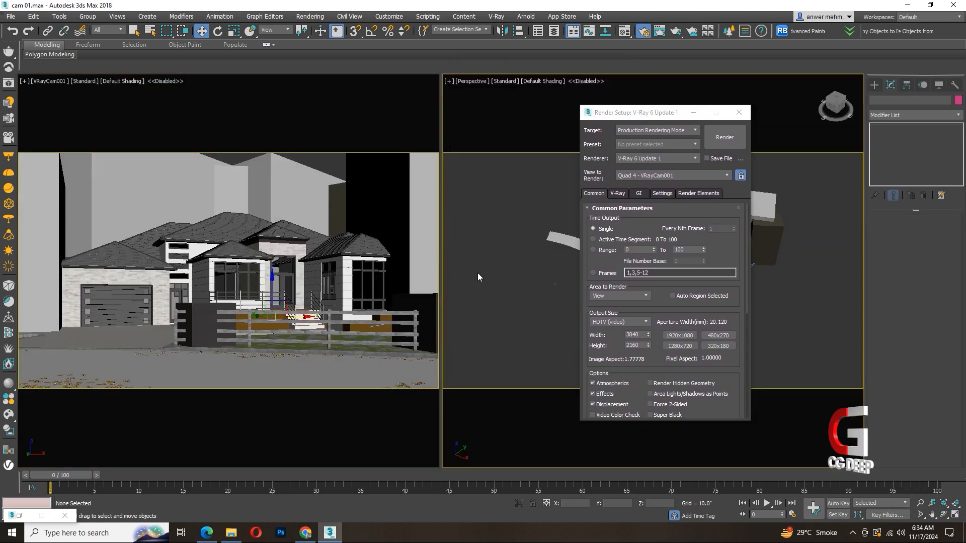
{"action": "key", "text": "c"}
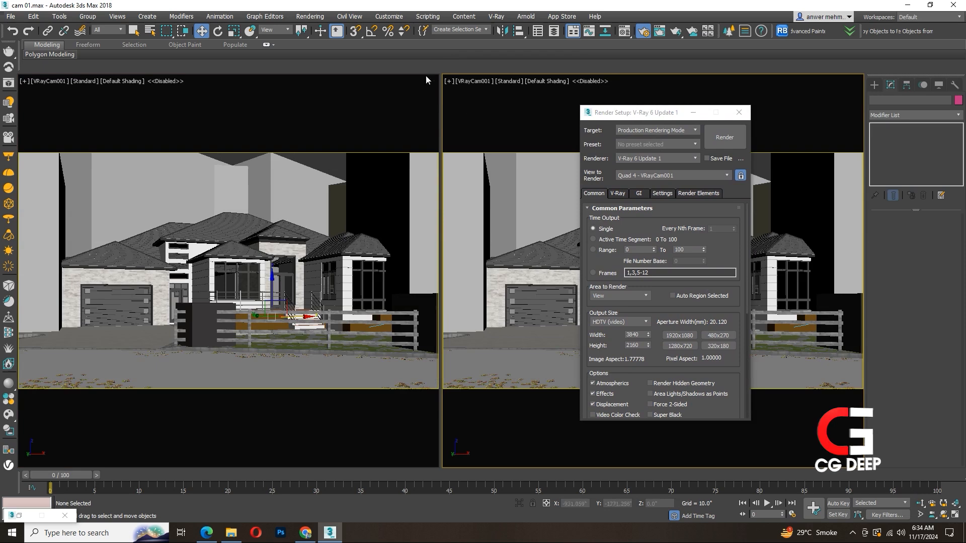
Step: Open the environment and effects settings, check the background environment map, and minimize the window
{"action": "left_click", "coordinate": [389, 16]}
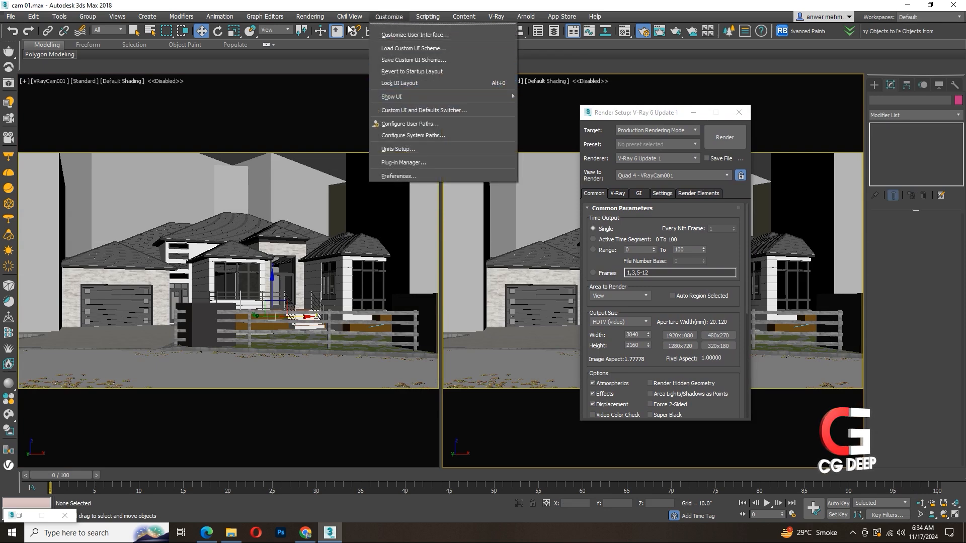
{"action": "left_click", "coordinate": [340, 162]}
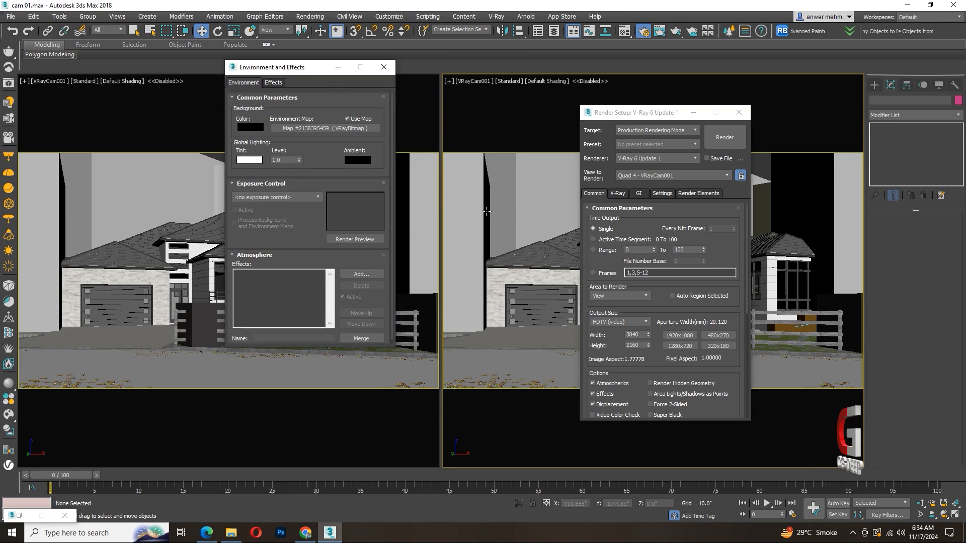
{"action": "left_click", "coordinate": [338, 67]}
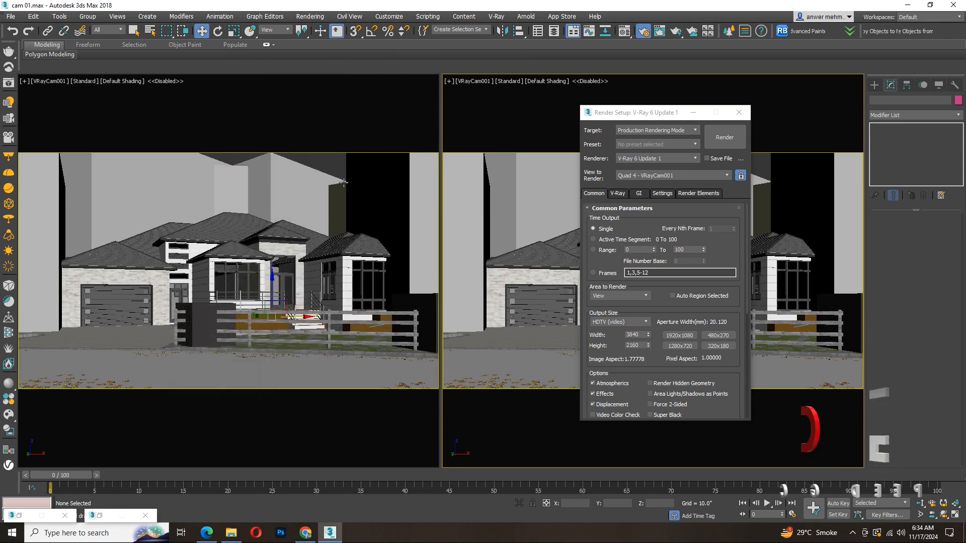
Step: Change the camera viewport not covered by the render setup to perspective and select the VRaySun light
{"action": "key", "text": "p"}
{"action": "middle_click_drag", "start_coordinate": [343, 182], "coordinate": [285, 263], "text": "alt"}
{"action": "scroll", "coordinate": [348, 265], "scroll_direction": "down", "scroll_amount": 4}
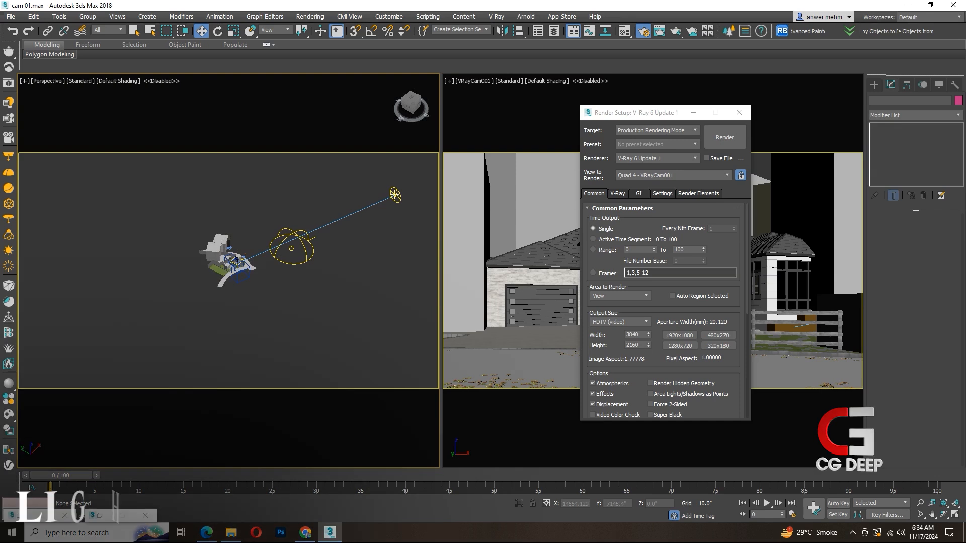
{"action": "left_click", "coordinate": [396, 195]}
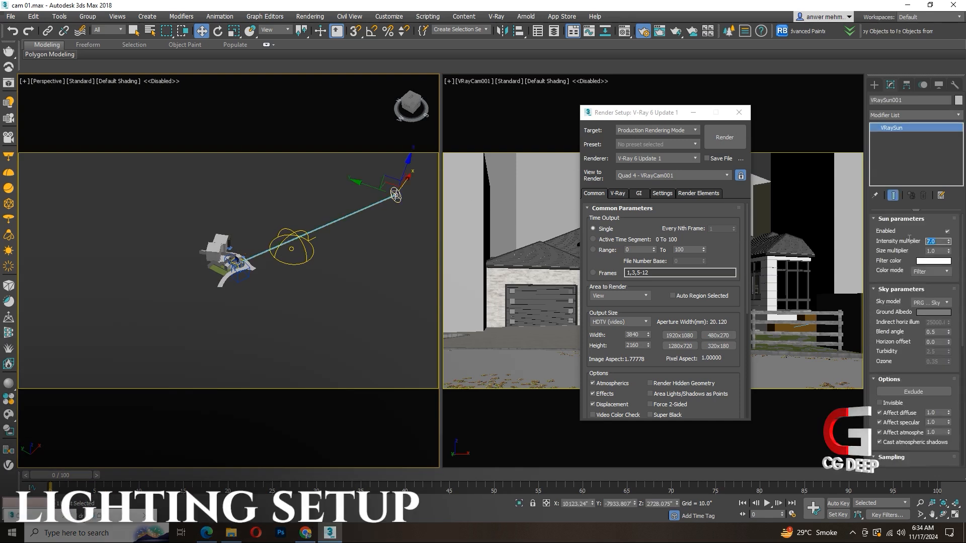
Step: Turn off Affect specular for the VRaySun and review its filter color, sky, sampling and cloud parameters
{"action": "left_click", "coordinate": [928, 261]}
{"action": "left_click", "coordinate": [373, 155]}
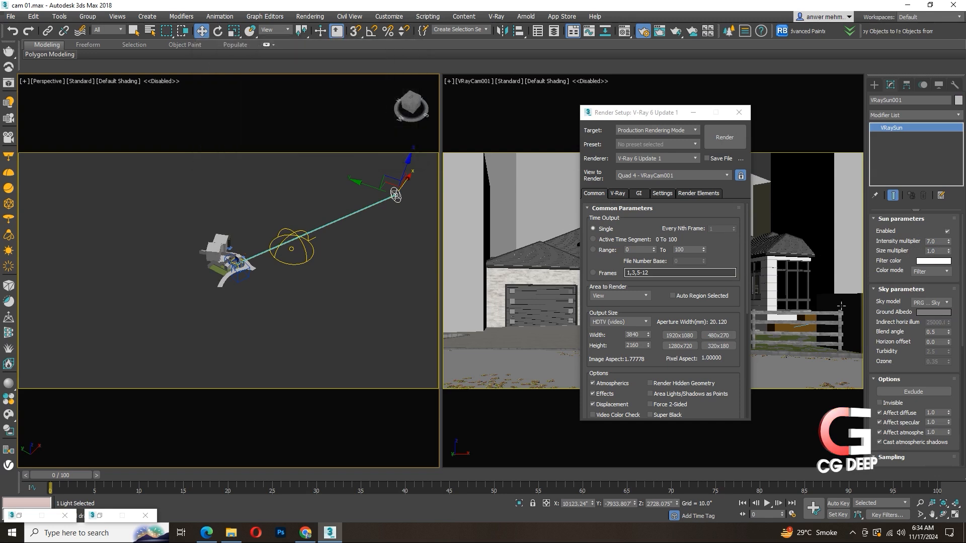
{"action": "left_click_drag", "start_coordinate": [893, 331], "coordinate": [894, 321]}
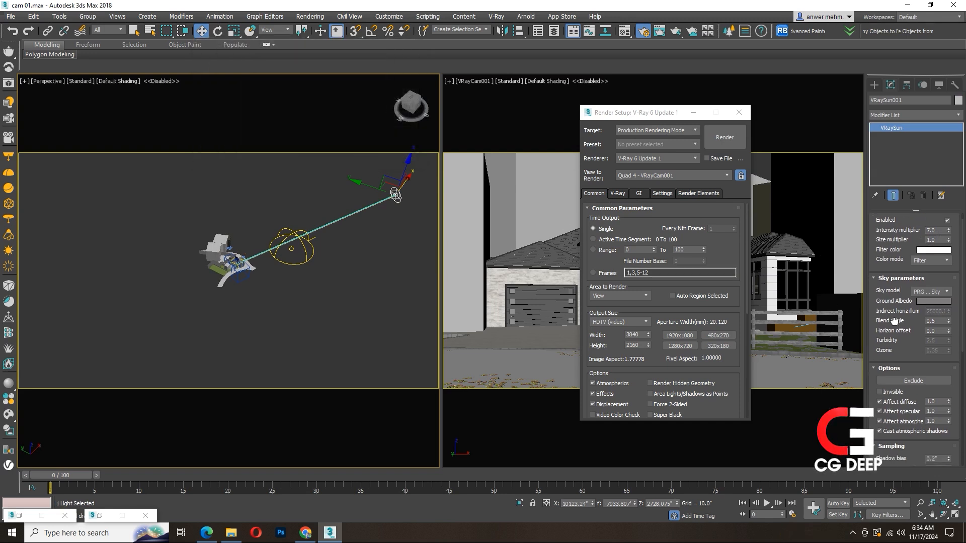
{"action": "scroll", "coordinate": [900, 342], "scroll_direction": "down", "scroll_amount": 2}
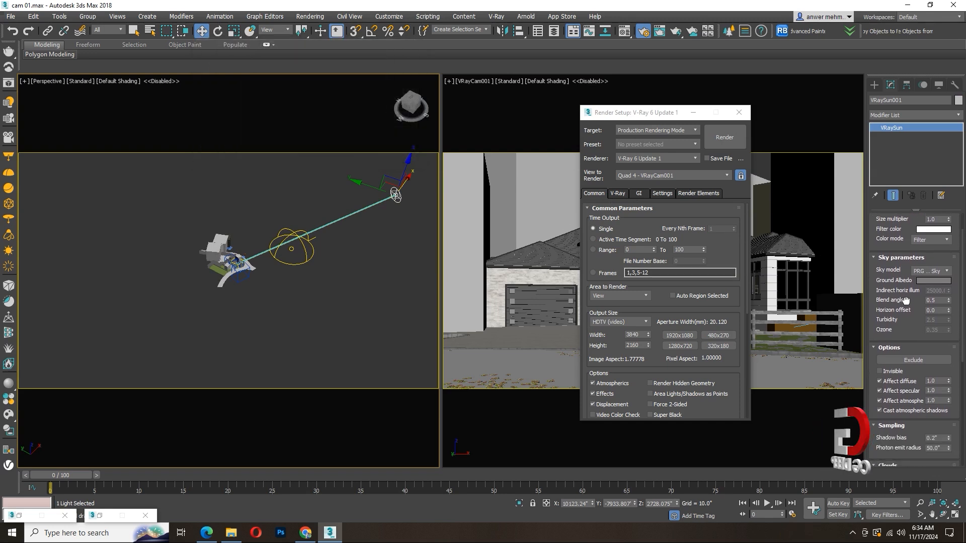
{"action": "left_click", "coordinate": [895, 395]}
{"action": "scroll", "coordinate": [912, 340], "scroll_direction": "down", "scroll_amount": 5}
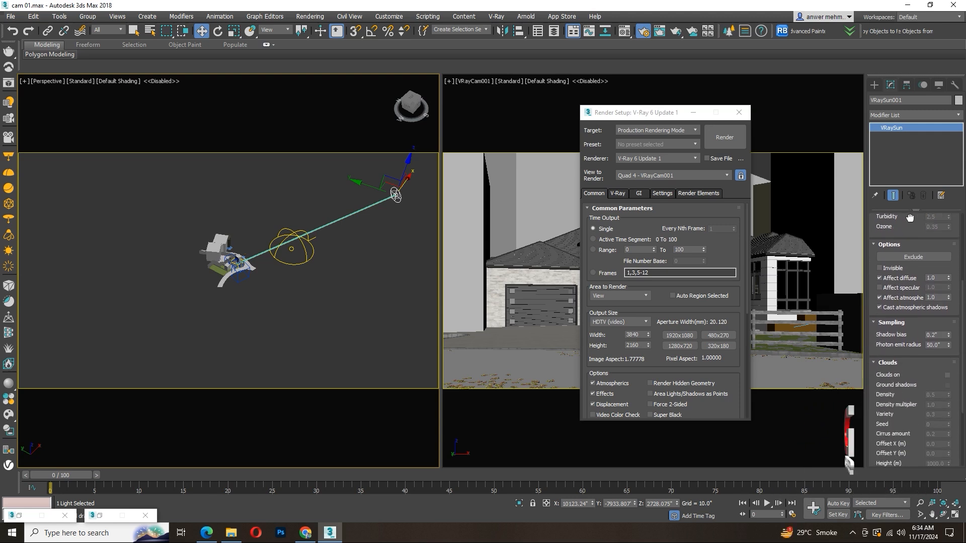
{"action": "scroll", "coordinate": [906, 292], "scroll_direction": "down", "scroll_amount": 4}
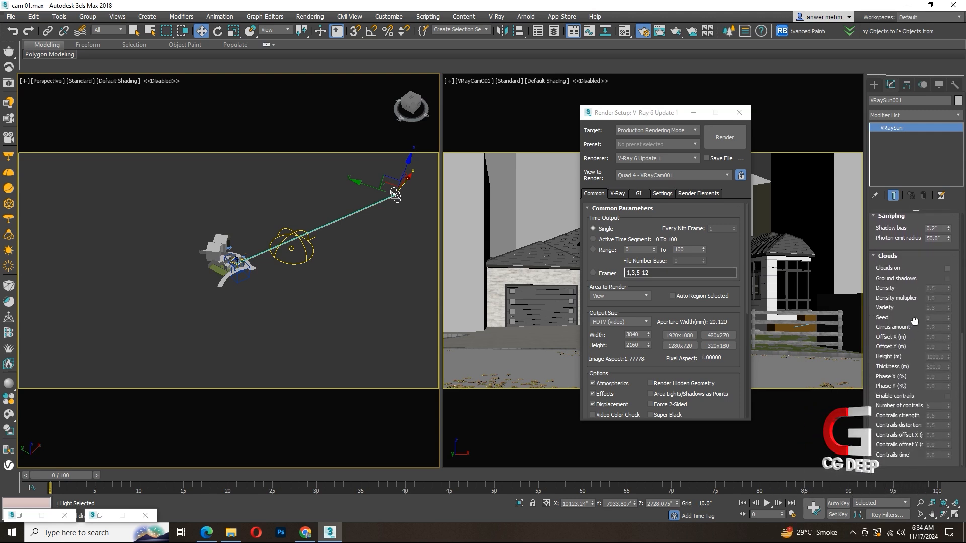
{"action": "middle_click_drag", "start_coordinate": [309, 301], "coordinate": [304, 288], "text": "alt"}
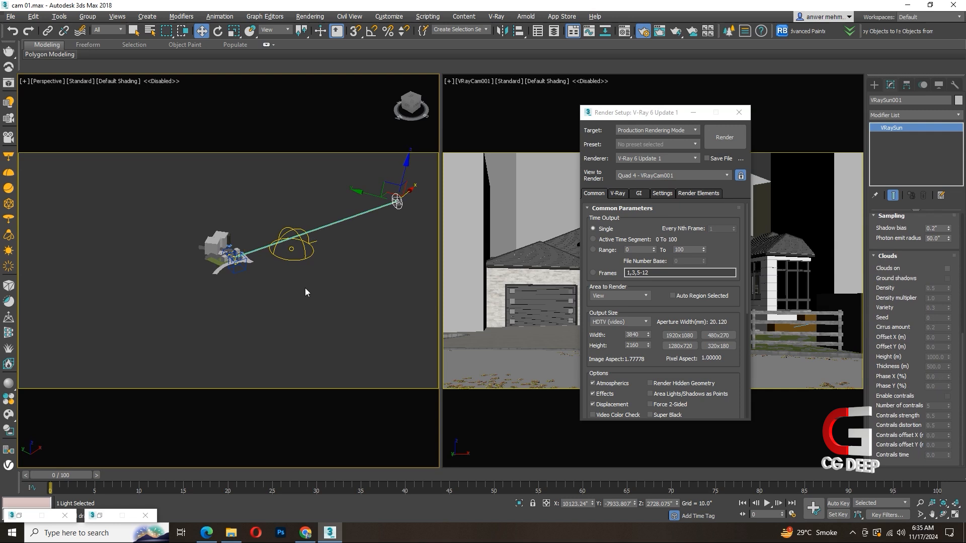
Step: Select the V-Ray dome light and review its general, dome light and options parameters
{"action": "left_click", "coordinate": [292, 249]}
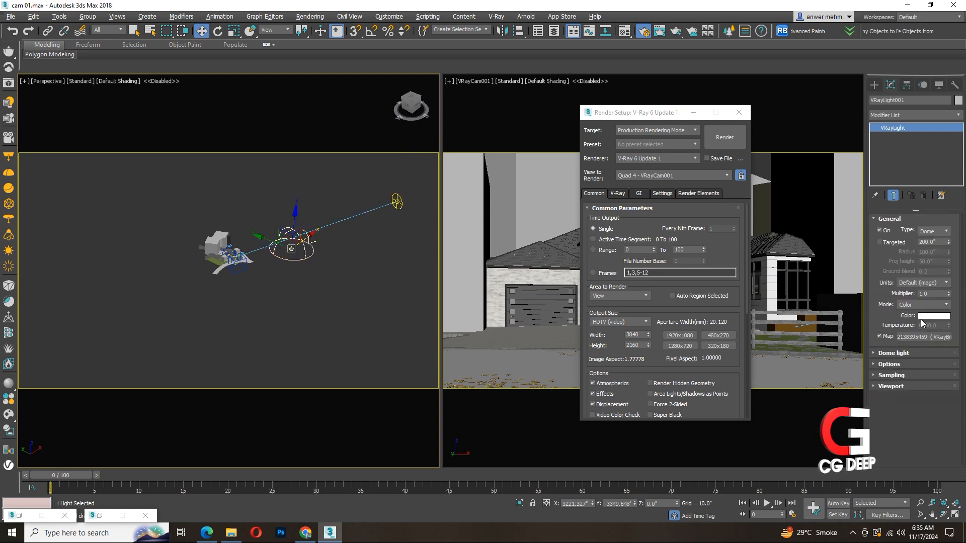
{"action": "left_click", "coordinate": [897, 352]}
{"action": "scroll", "coordinate": [895, 352], "scroll_direction": "down", "scroll_amount": 1}
{"action": "left_click", "coordinate": [893, 440]}
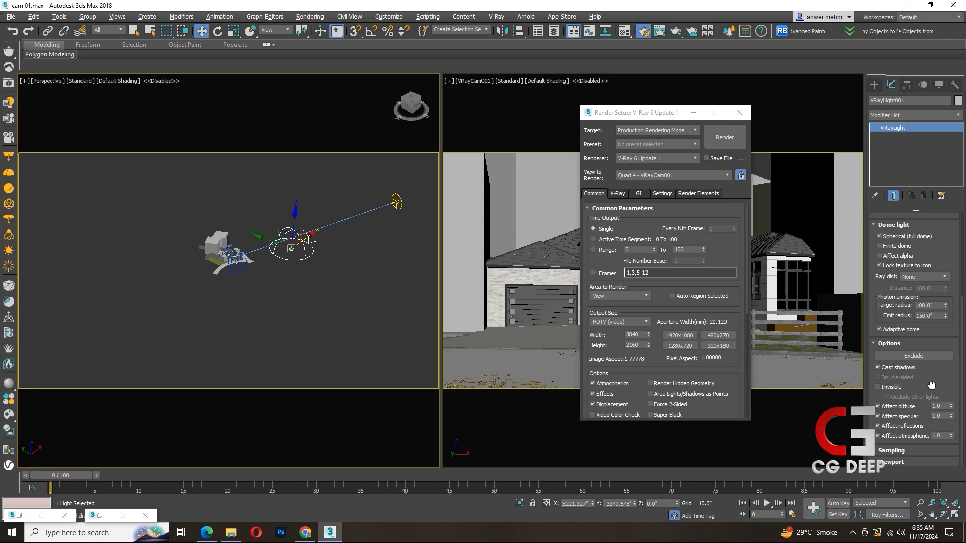
{"action": "scroll", "coordinate": [931, 385], "scroll_direction": "up", "scroll_amount": 3}
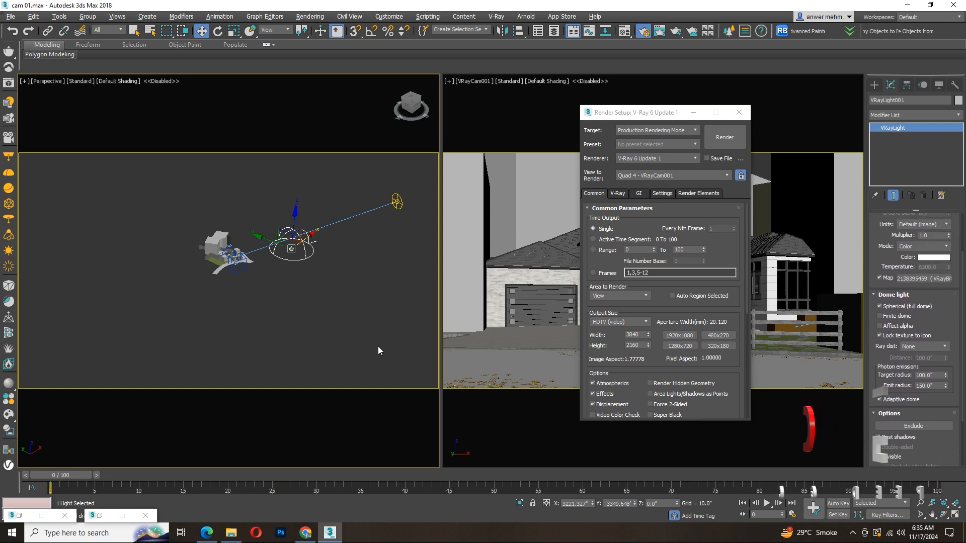
Step: Load the dome light's texture map into an unused Material Editor sample slot as an instance
{"action": "key", "text": "m"}
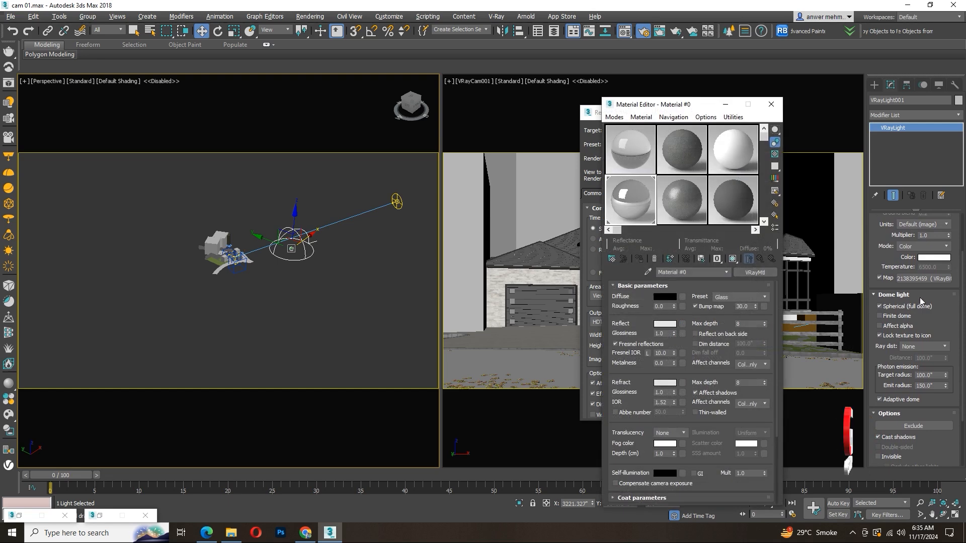
{"action": "left_click_drag", "start_coordinate": [924, 286], "coordinate": [677, 339]}
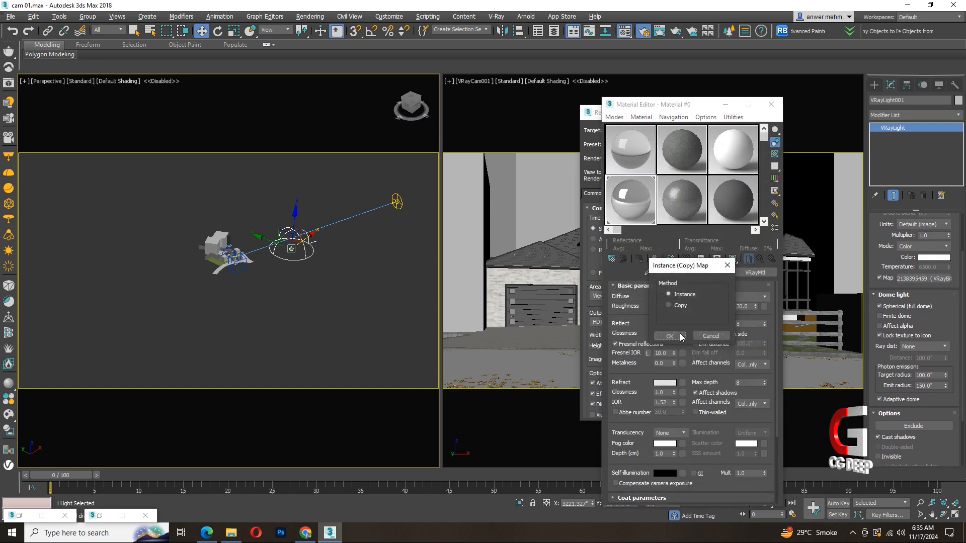
{"action": "left_click", "coordinate": [670, 336]}
{"action": "left_click", "coordinate": [730, 217]}
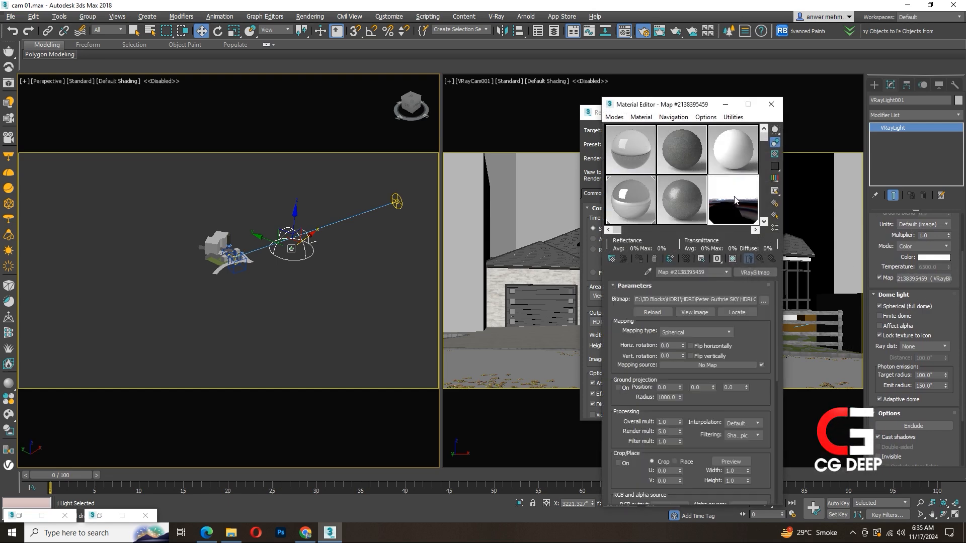
Step: Check the dome map's HDRI file path and render multiplier, and review the VRaySun's parameters
{"action": "left_click", "coordinate": [754, 299]}
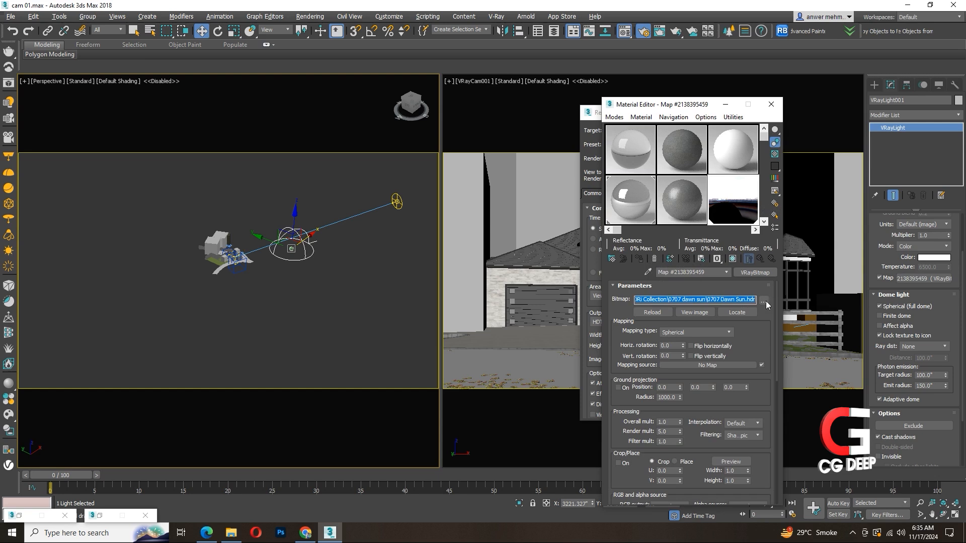
{"action": "left_click_drag", "start_coordinate": [707, 300], "coordinate": [751, 298]}
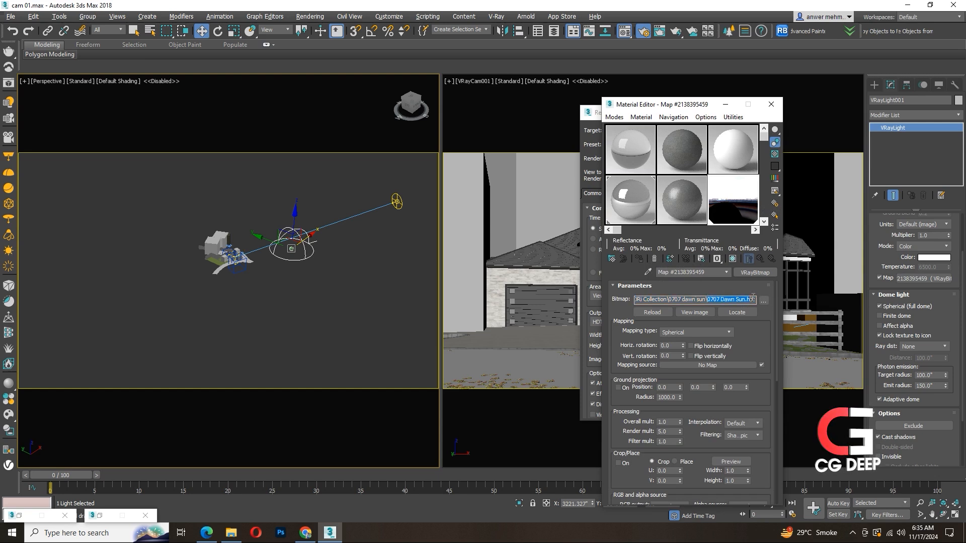
{"action": "left_click", "coordinate": [668, 431]}
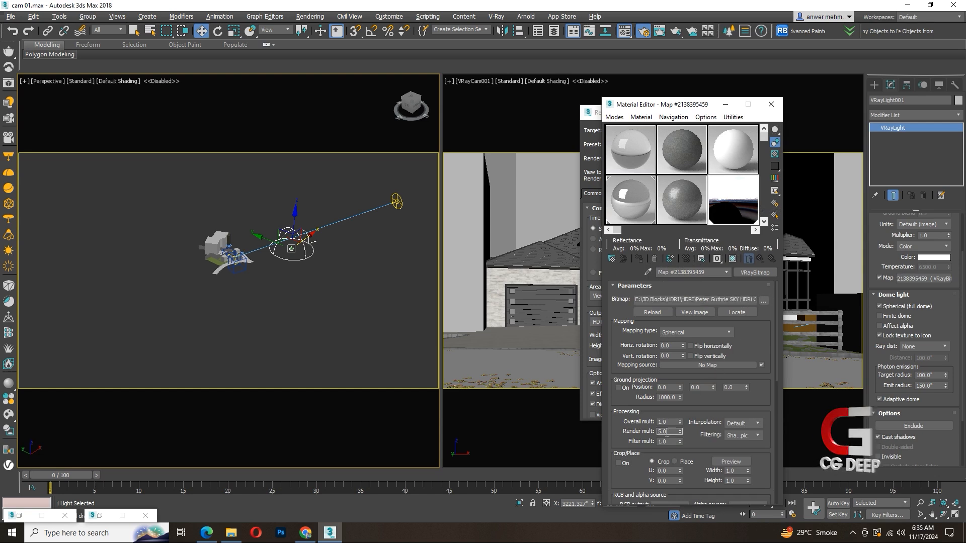
{"action": "left_click_drag", "start_coordinate": [630, 431], "coordinate": [630, 417]}
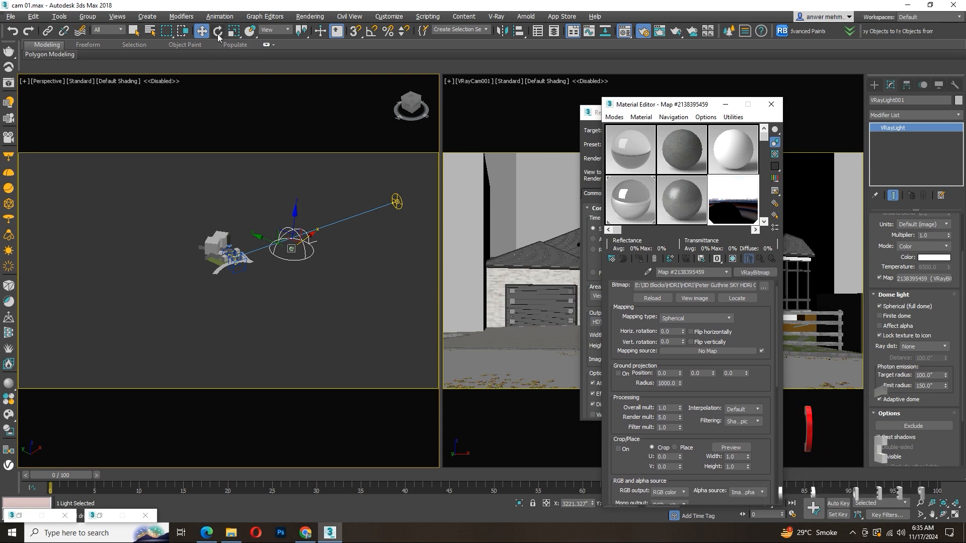
{"action": "left_click", "coordinate": [397, 199]}
{"action": "left_click_drag", "start_coordinate": [914, 296], "coordinate": [927, 441]}
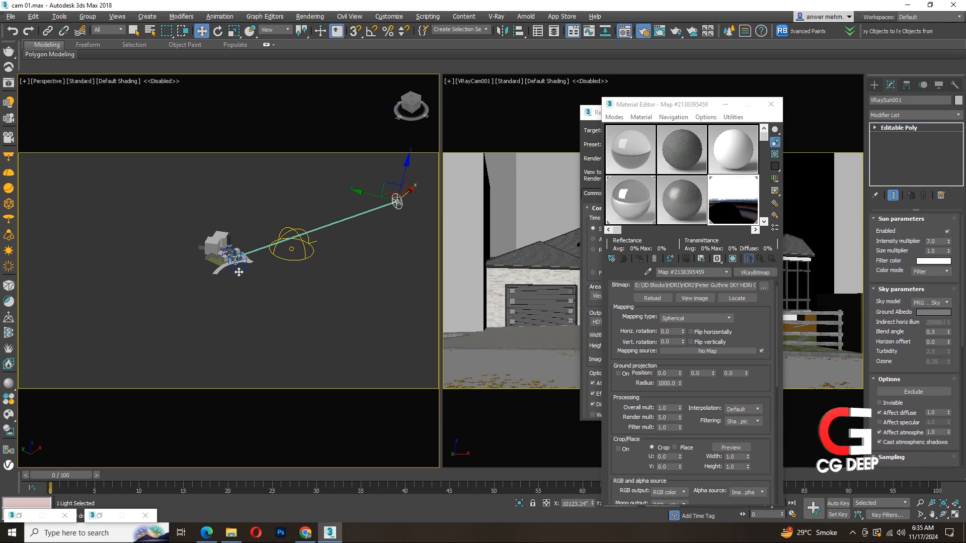
Step: Select VRayCam001 in the perspective view and review its aperture, shutter, exposure and white balance settings
{"action": "left_click", "coordinate": [241, 268]}
{"action": "key", "text": "z"}
{"action": "scroll", "coordinate": [298, 267], "scroll_direction": "down", "scroll_amount": 5}
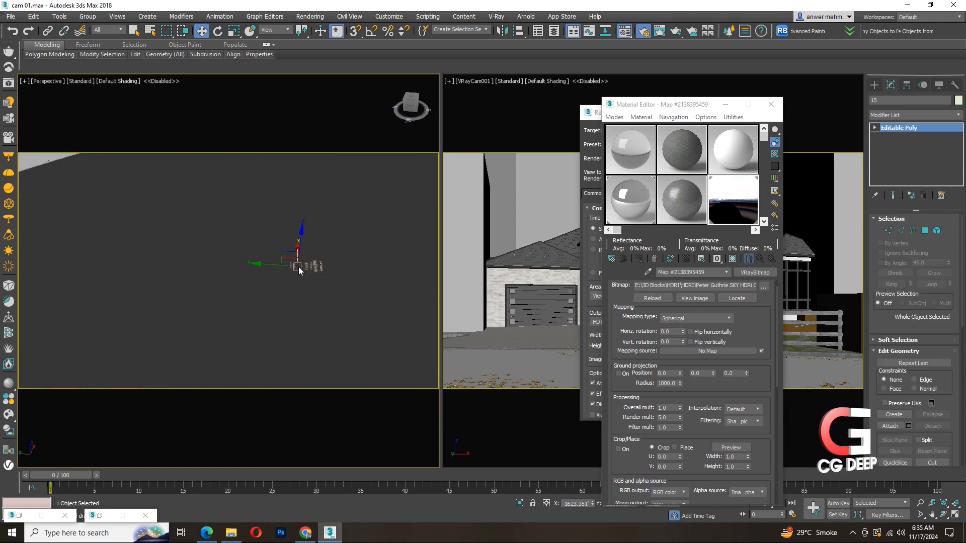
{"action": "left_click", "coordinate": [244, 231]}
{"action": "middle_click_drag", "start_coordinate": [243, 235], "coordinate": [332, 285]}
{"action": "middle_click_drag", "start_coordinate": [332, 284], "coordinate": [326, 282], "text": "alt"}
{"action": "left_click_drag", "start_coordinate": [905, 328], "coordinate": [895, 95]}
{"action": "left_click_drag", "start_coordinate": [900, 286], "coordinate": [888, 375]}
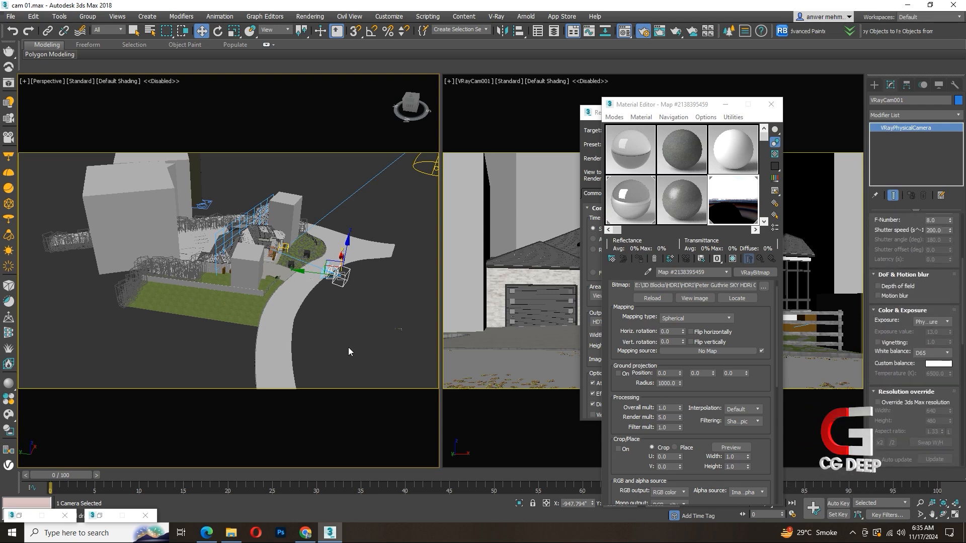
Step: Switch the perspective viewport to the VRayCam001 view and start the production render with the Material Editor closed
{"action": "key", "text": "c"}
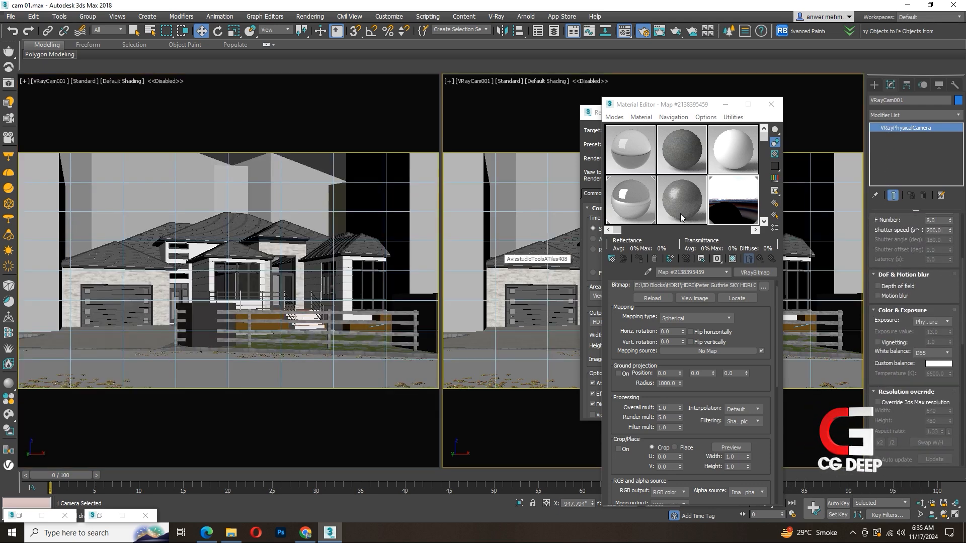
{"action": "left_click", "coordinate": [771, 104]}
{"action": "left_click_drag", "start_coordinate": [655, 112], "coordinate": [615, 76]}
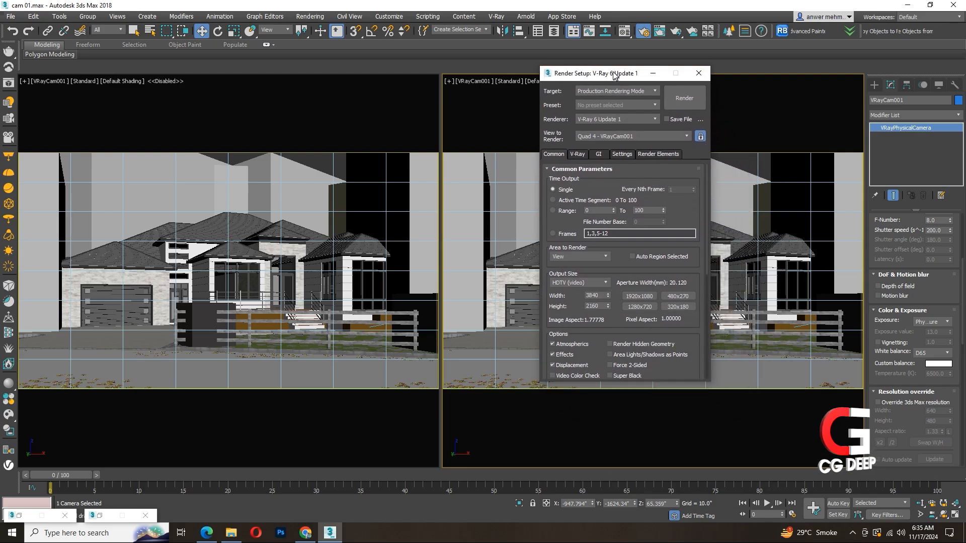
{"action": "left_click", "coordinate": [674, 101]}
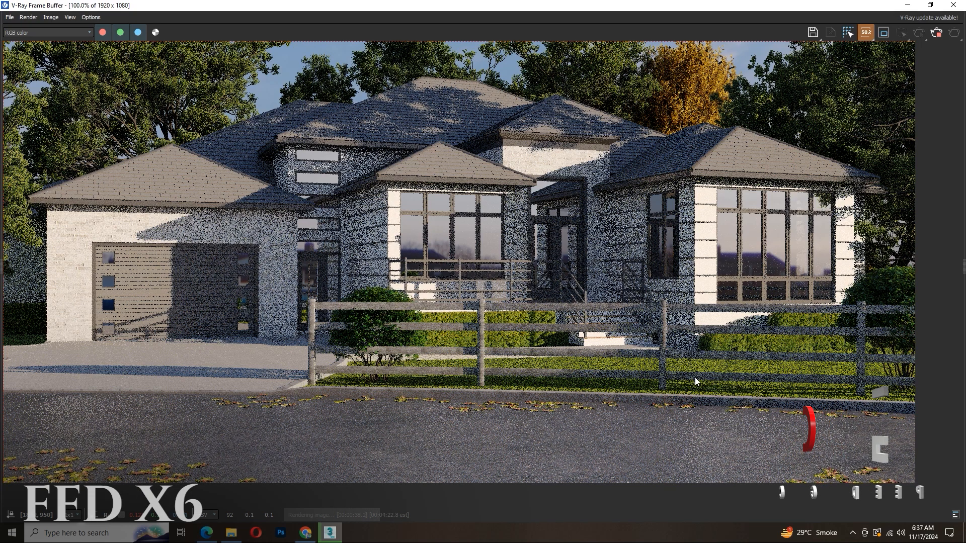
Step: Examine the progressing house render in the frame buffer, both as a whole image and at full size
{"action": "scroll", "coordinate": [587, 353], "scroll_direction": "down", "scroll_amount": 3}
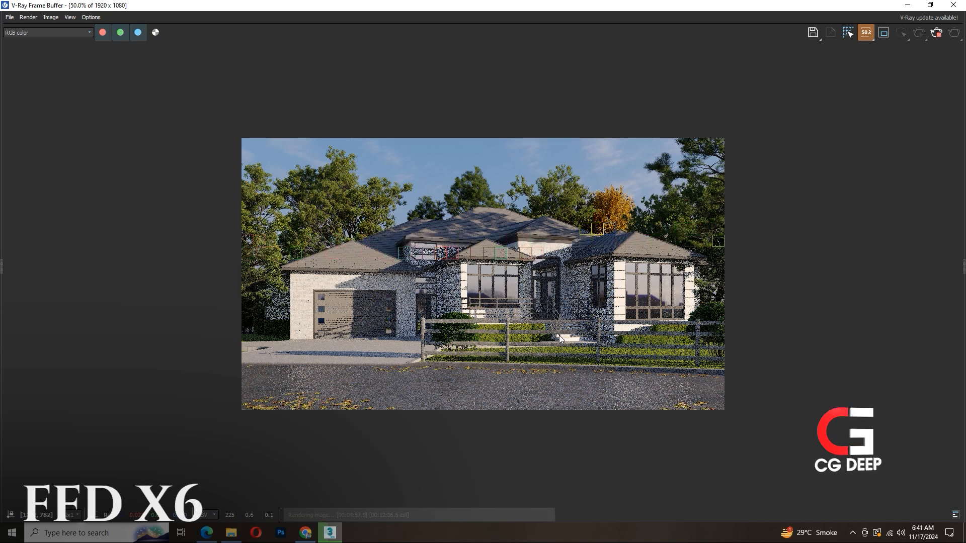
{"action": "key", "text": "XF86AudioRaiseVolume"}
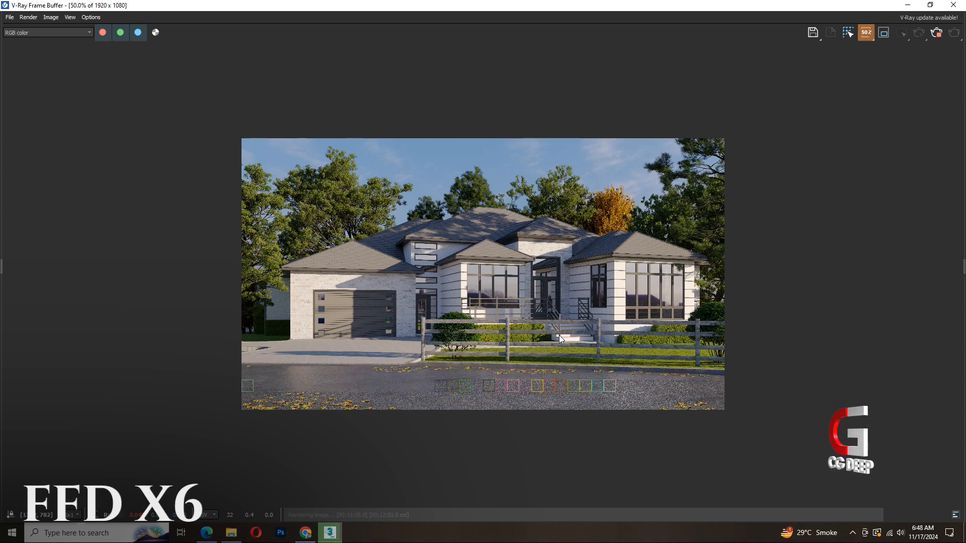
{"action": "double_click", "coordinate": [559, 335]}
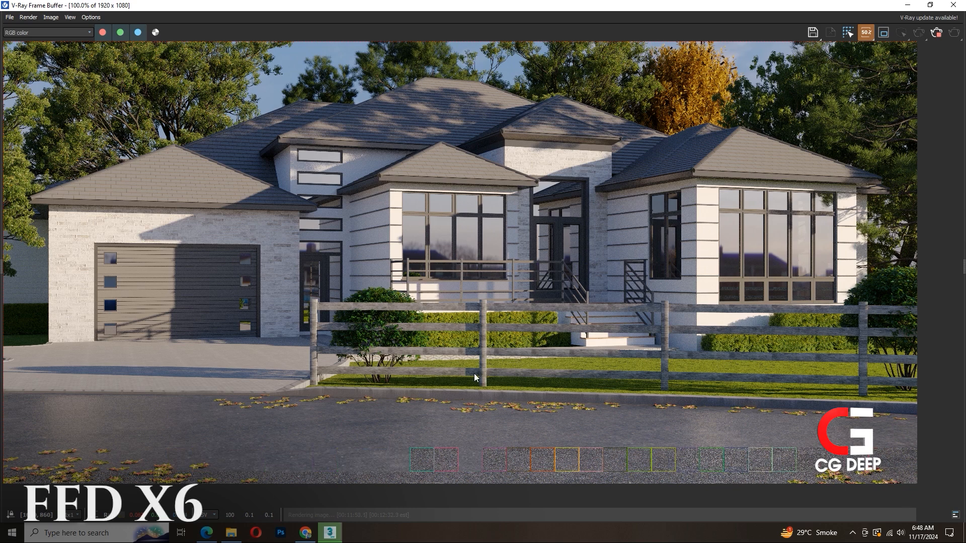